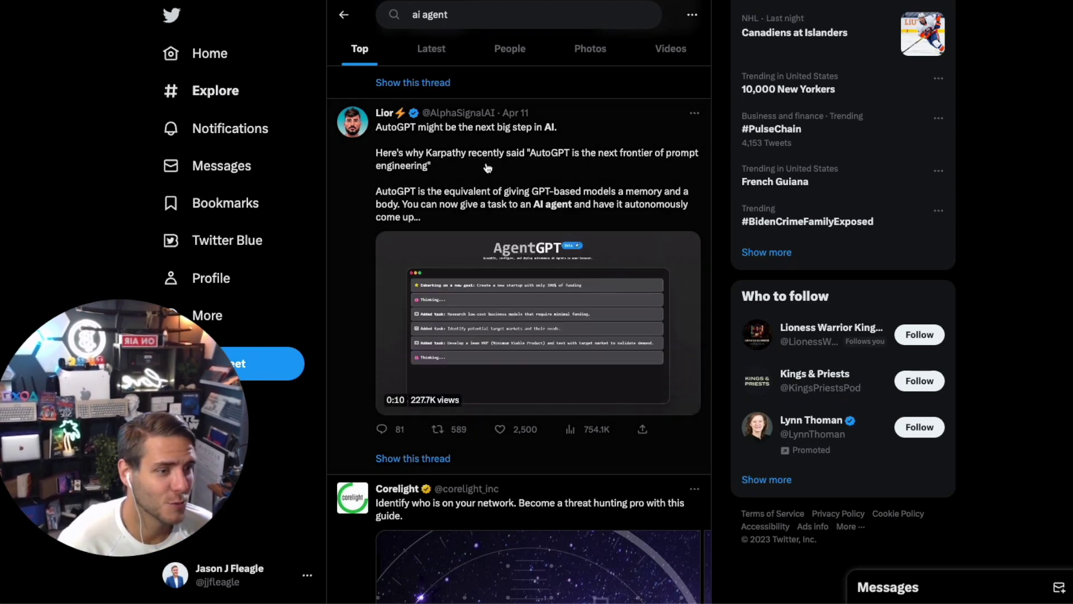
Step: Scroll the 'ai agent' Top results back to the AutoGPT/AgentGPT demo tweet
scroll(488, 168, "up", 4)
scroll(525, 292, "down", 2)
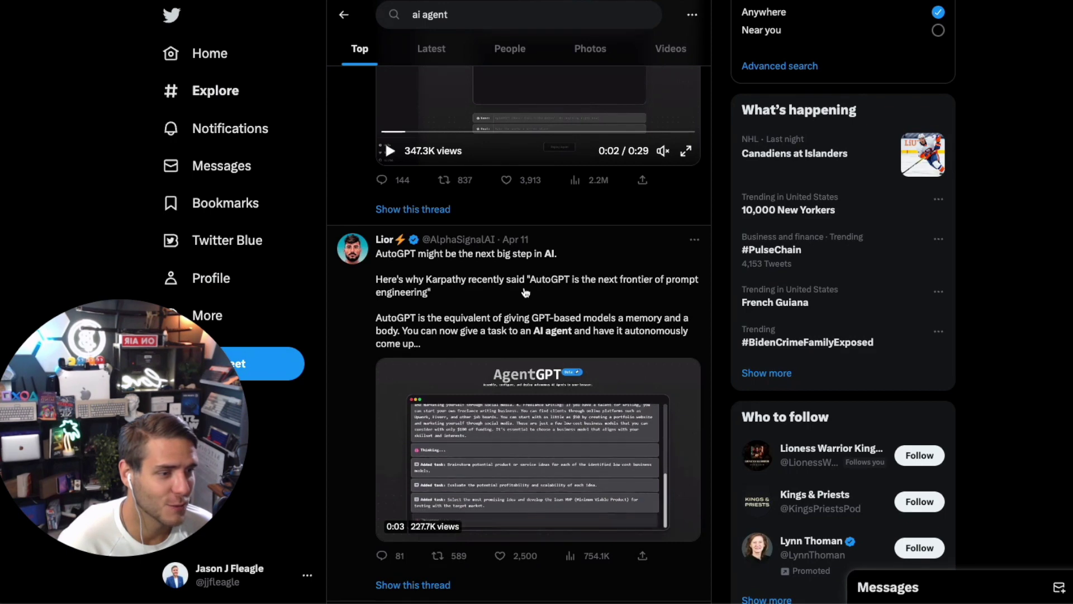
mouse_move(391, 237)
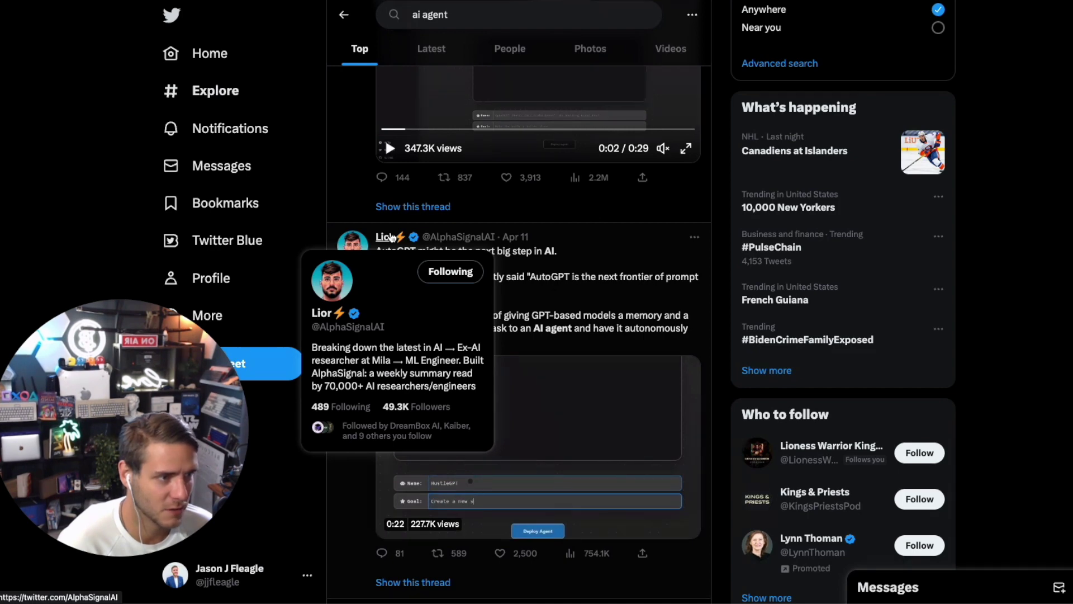
scroll(647, 553, "down", 1)
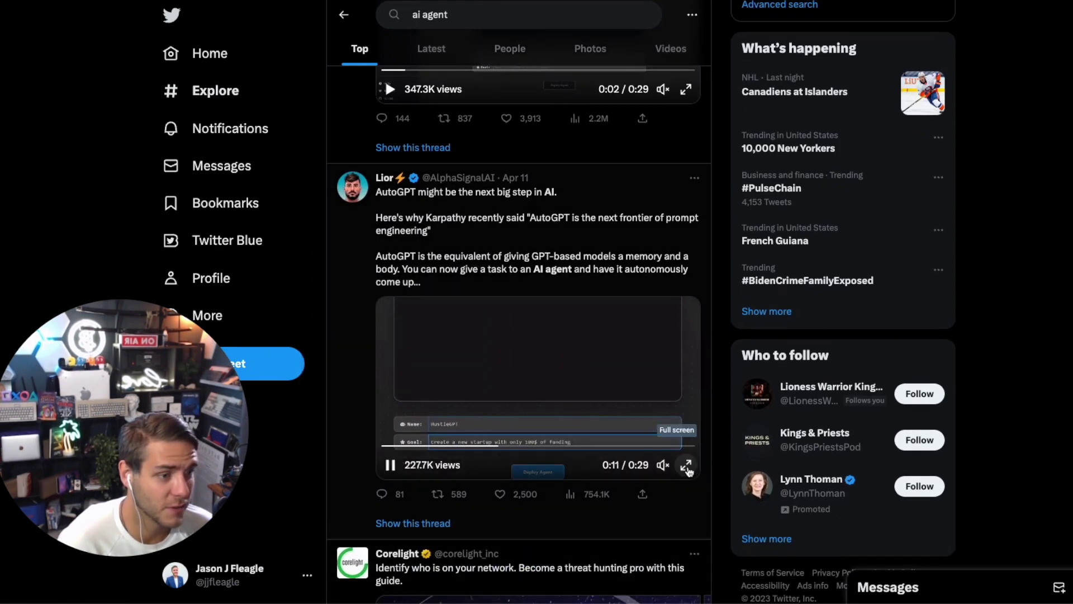
left_click(688, 469)
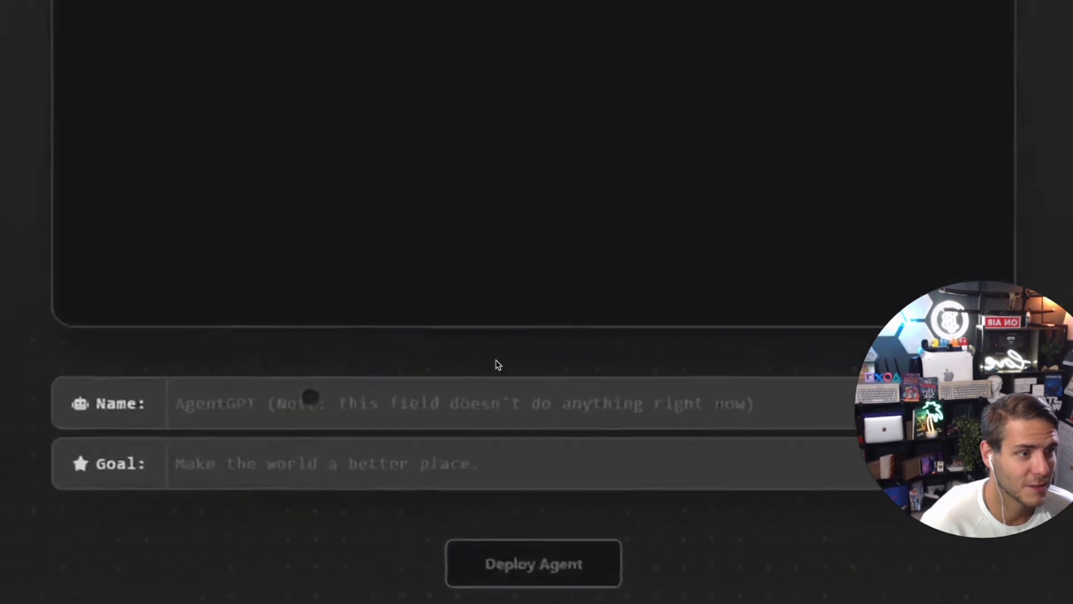
Step: Enter name 'H' and goal 'Create a new startup with only 100$ of funding', then submit
left_click(585, 409)
type("HustleGPT")
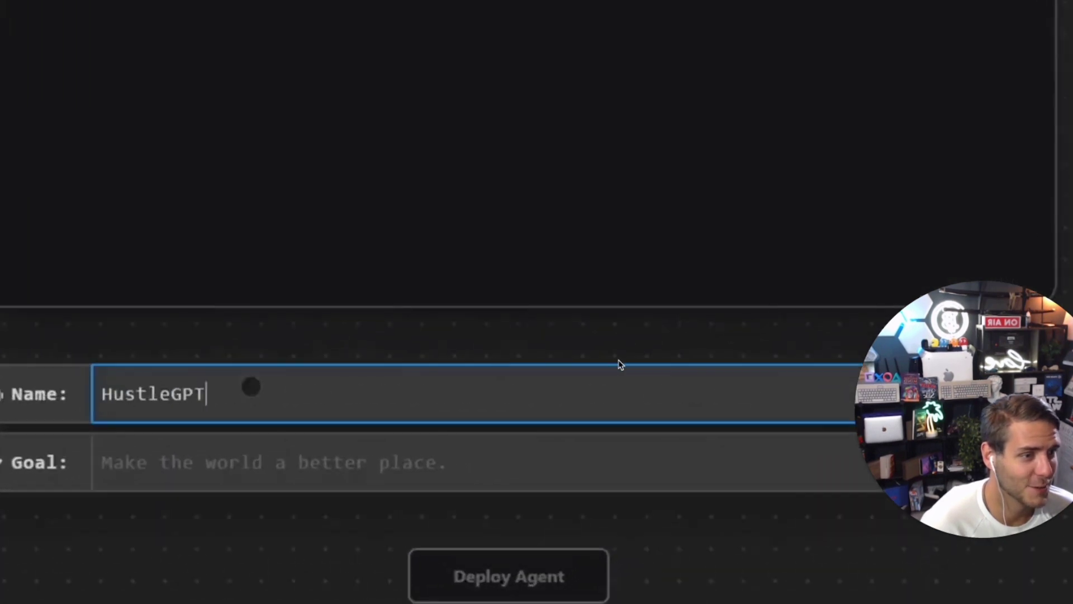
key("Tab")
type("Create a")
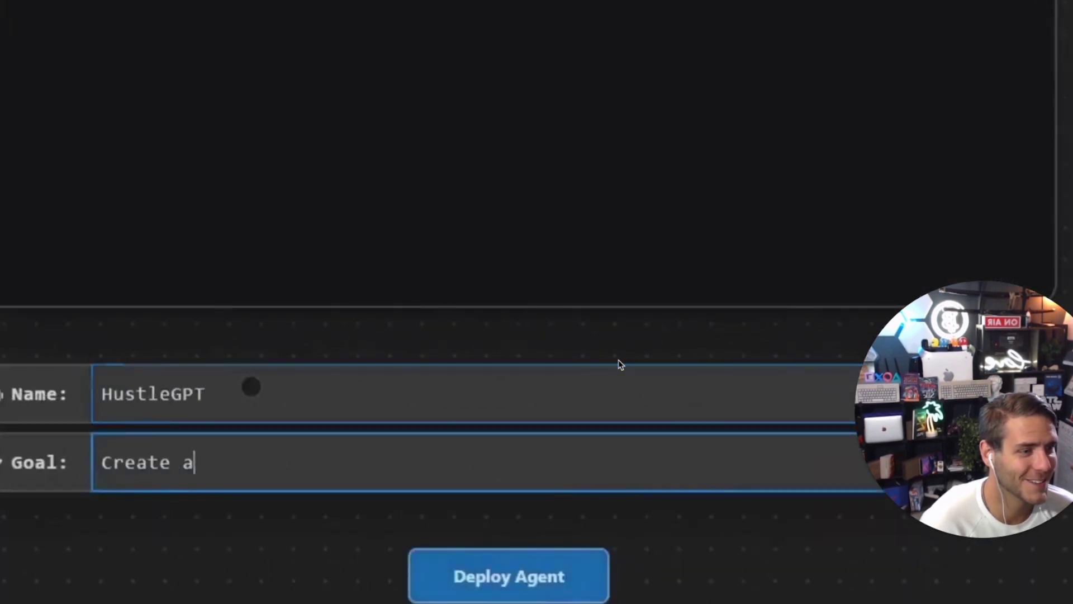
type(" new startup with on")
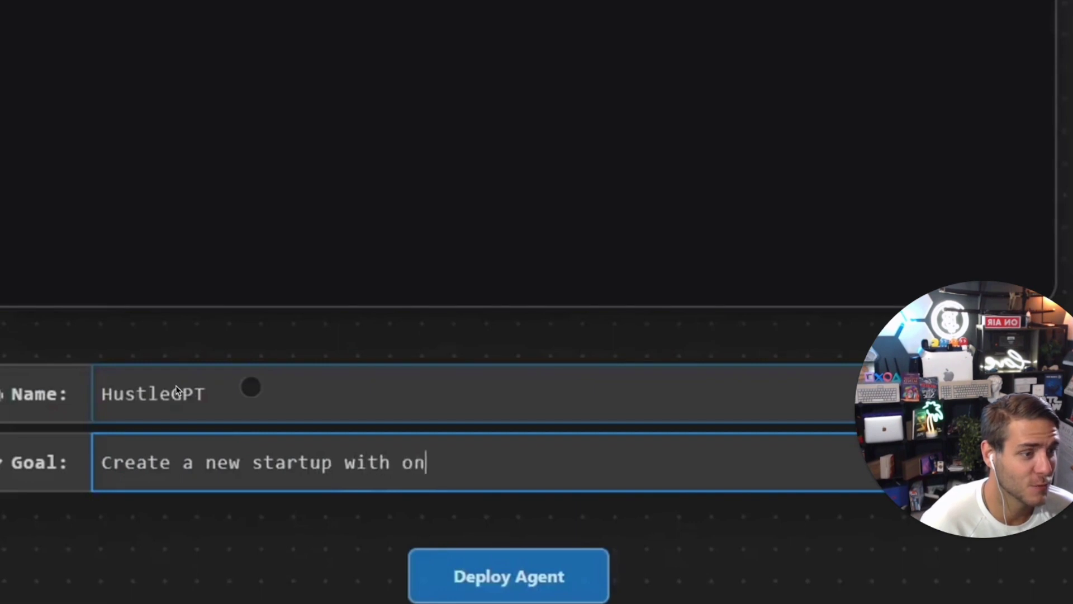
type("ly 100$ of funding")
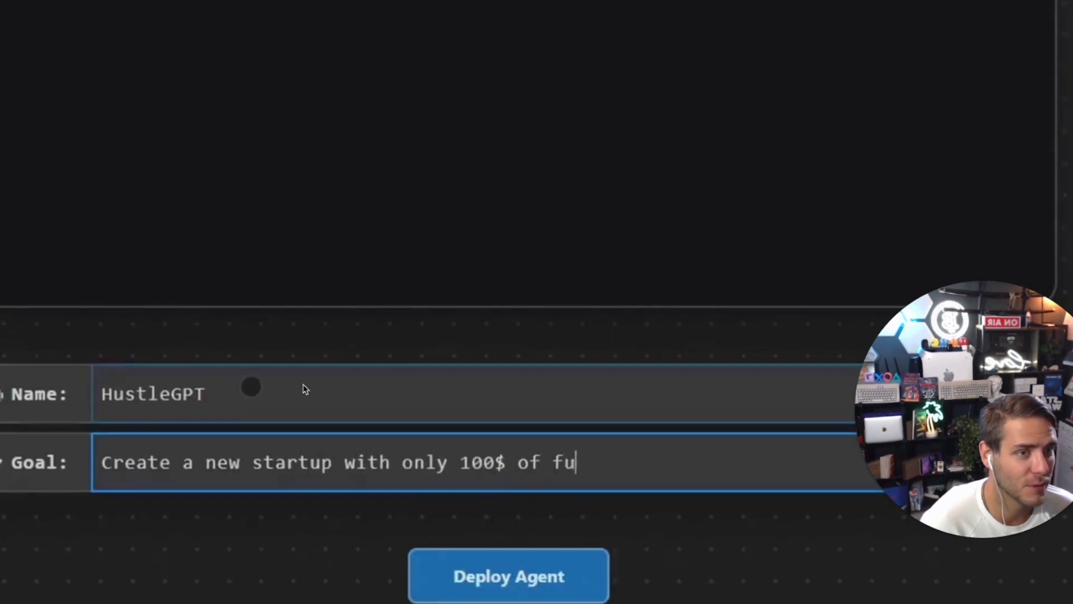
left_click(509, 576)
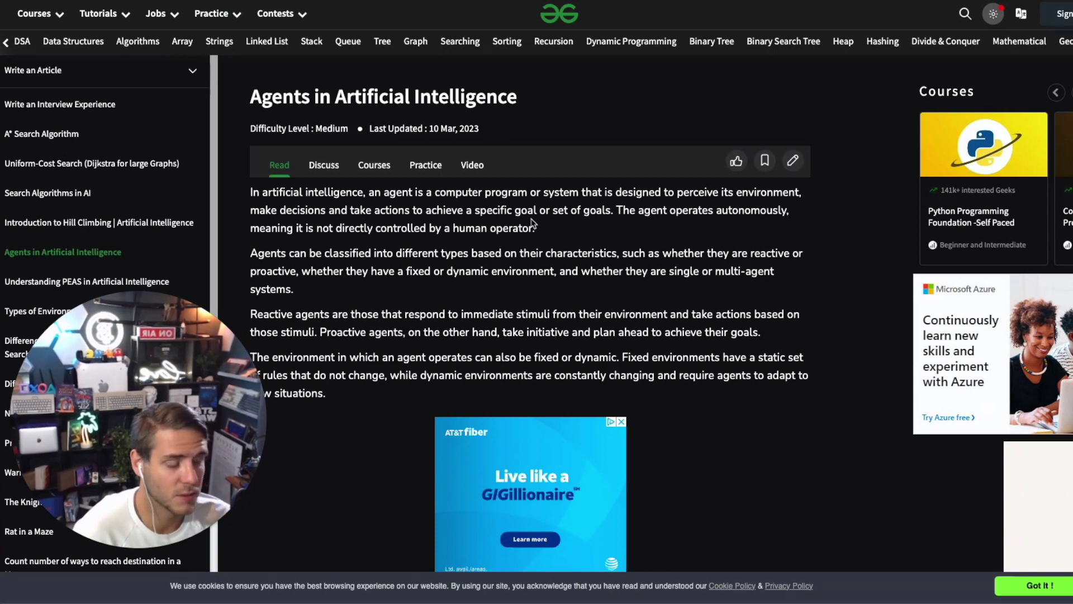
scroll(298, 166, "down", 2)
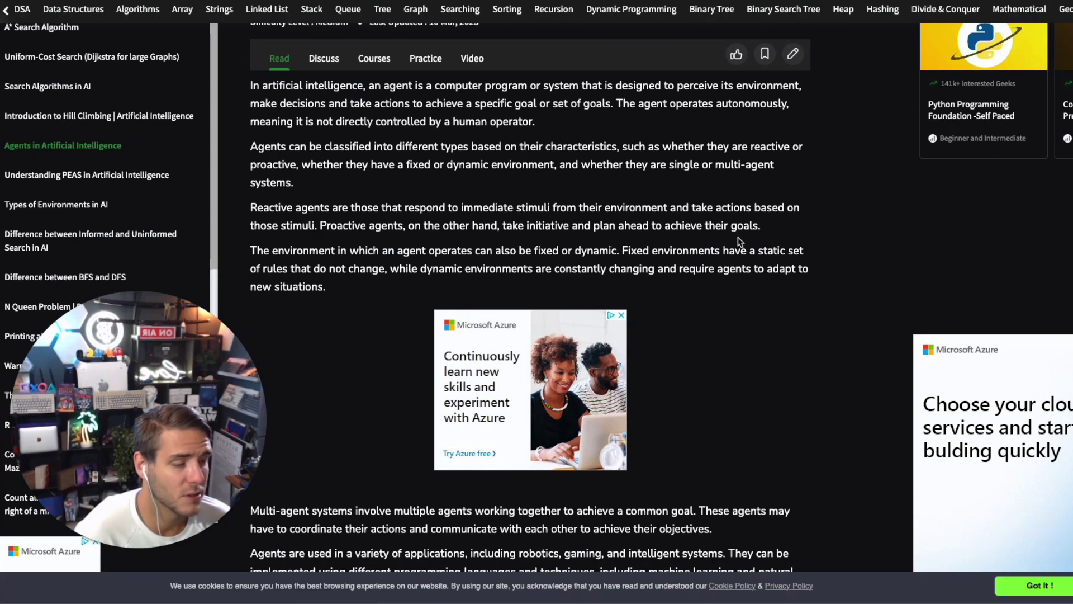
scroll(807, 249, "down", 15)
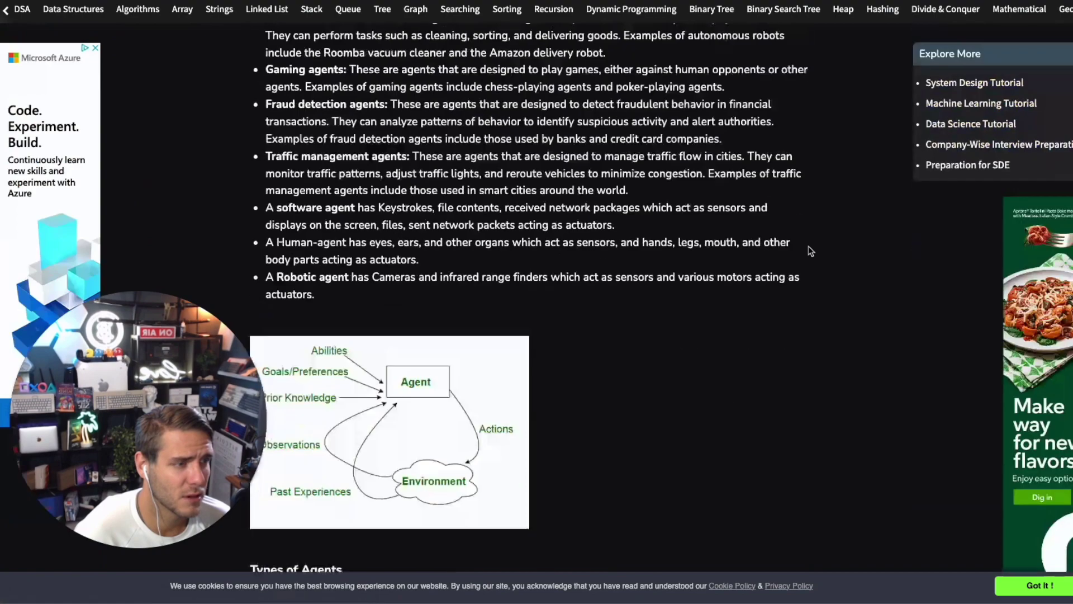
scroll(810, 251, "up", 5)
scroll(808, 249, "up", 10)
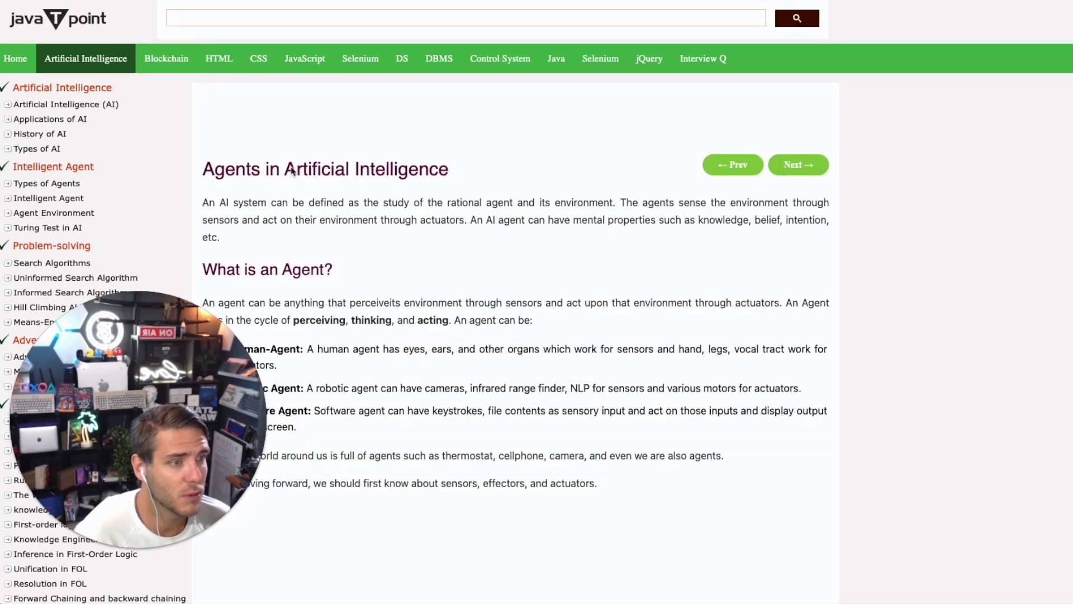
Step: Scroll through the javaTpoint 'Agents in Artificial Intelligence' tutorial and back up
scroll(436, 235, "down", 3)
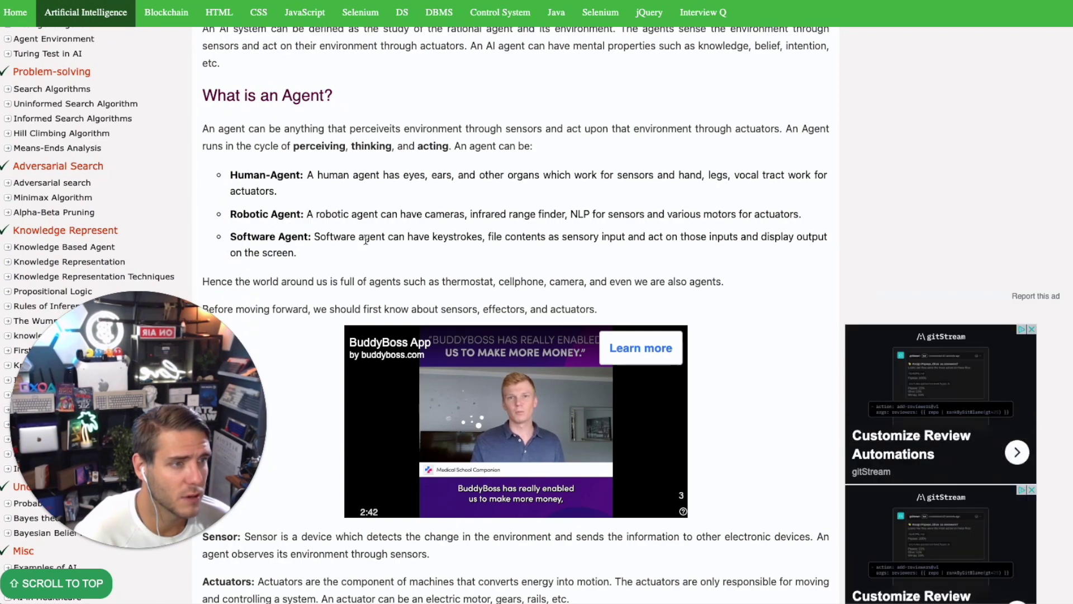
scroll(365, 239, "down", 7)
scroll(366, 239, "down", 1)
scroll(558, 270, "up", 10)
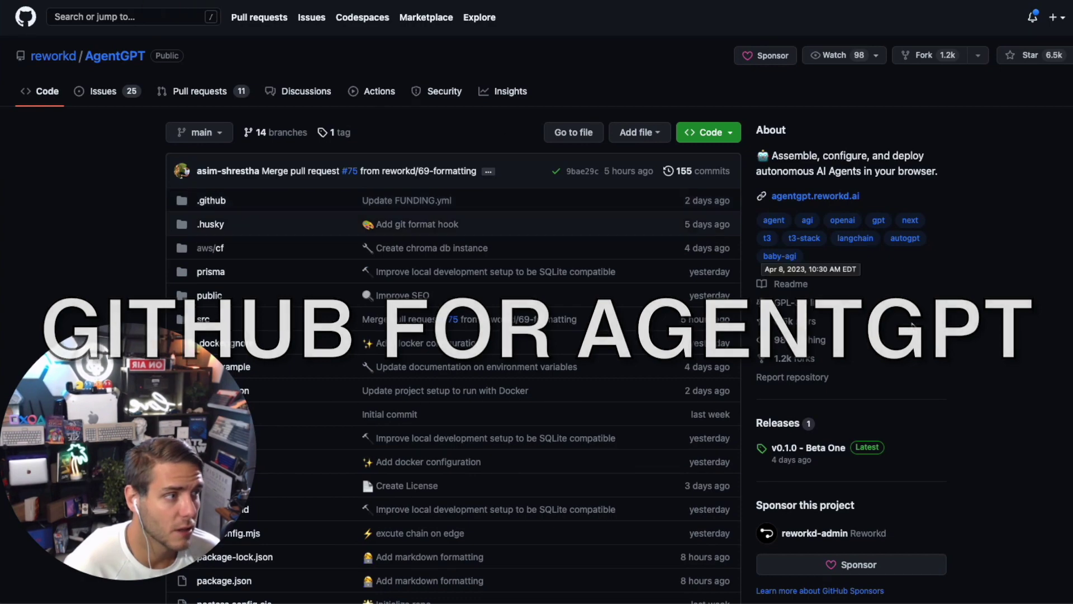
Step: Browse the reworkd/AgentGPT README, then follow the agentgpt.reworkd.ai link
mouse_move(58, 63)
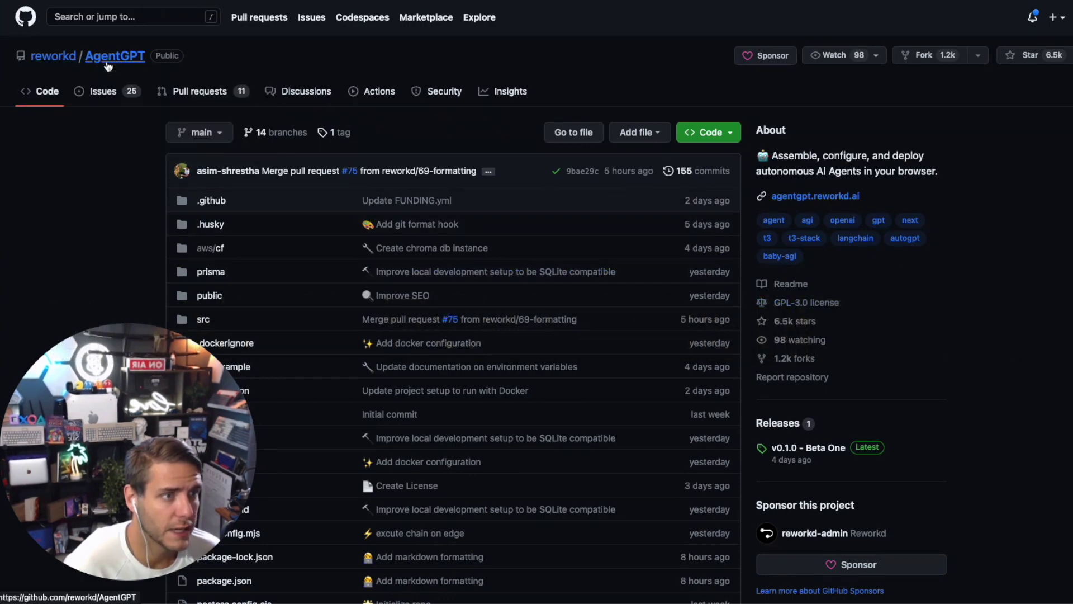
scroll(561, 246, "down", 15)
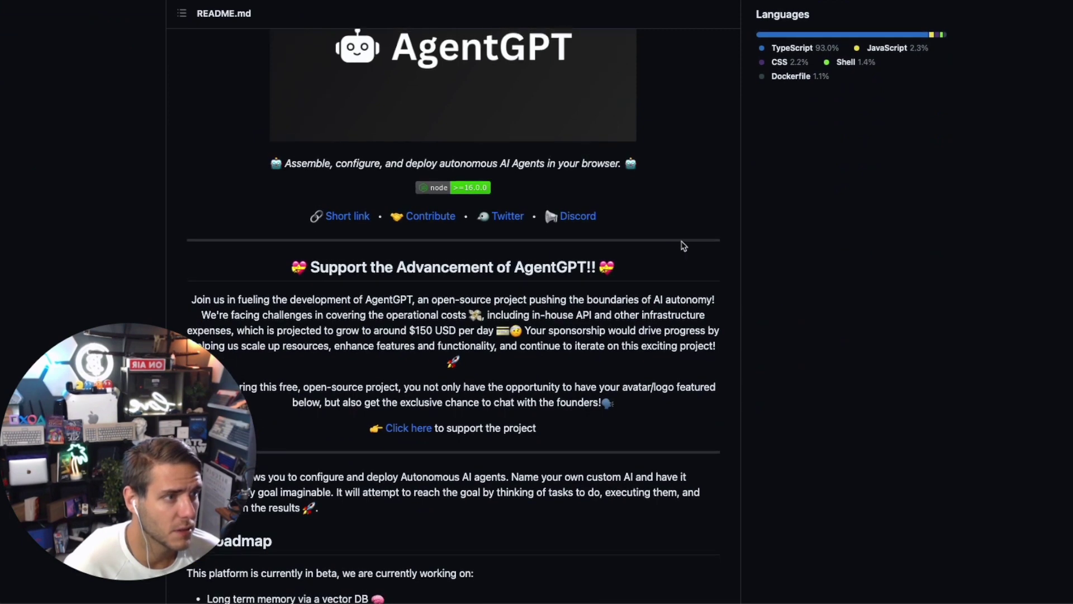
scroll(465, 248, "up", 2)
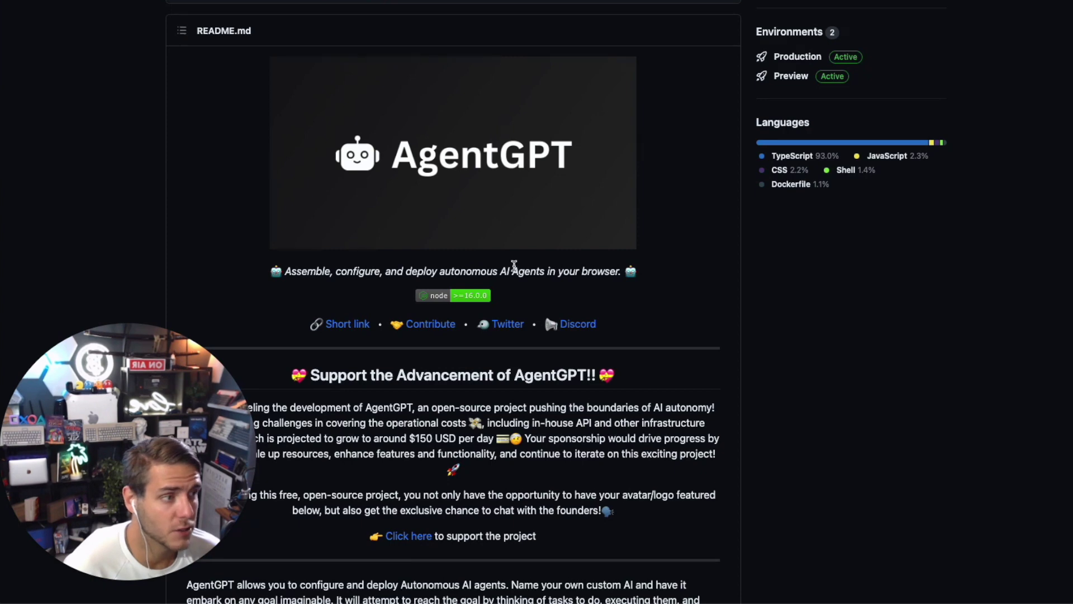
scroll(718, 269, "up", 12)
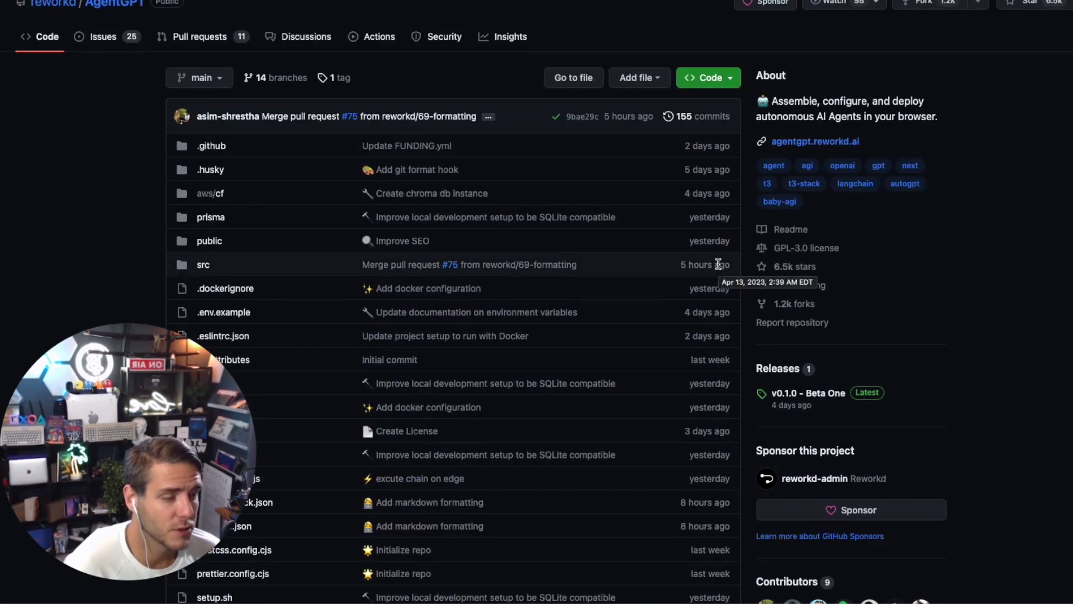
scroll(718, 264, "down", 15)
scroll(718, 264, "up", 15)
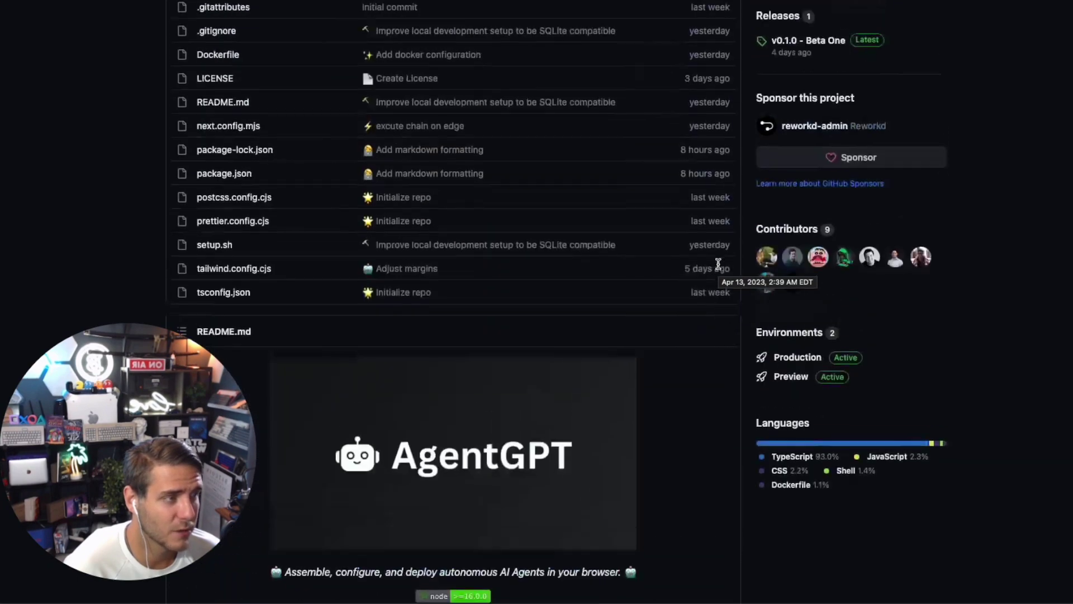
left_click(810, 197)
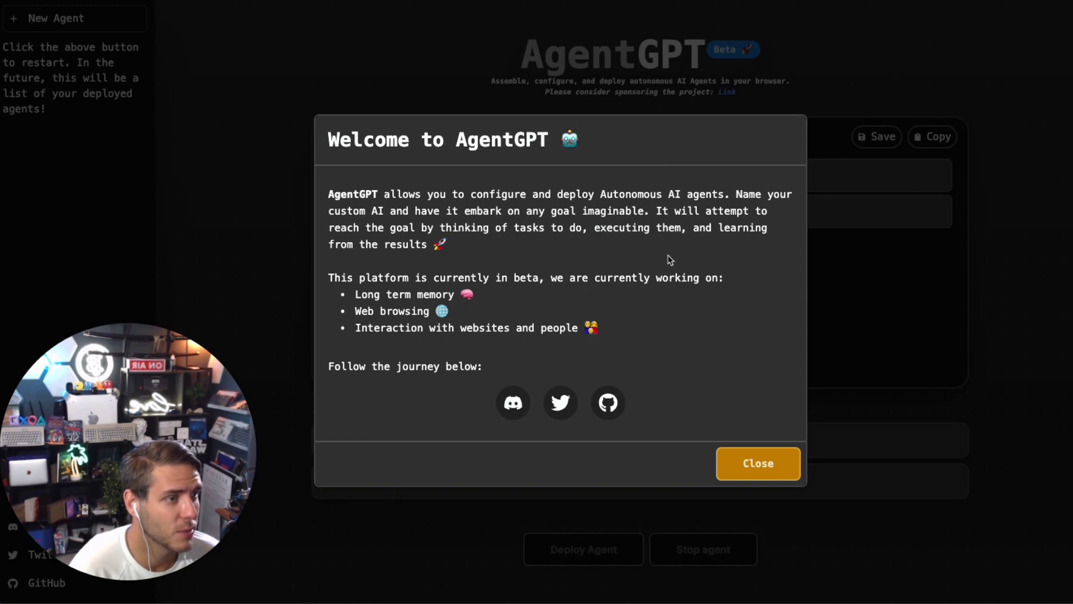
Step: Dismiss the Welcome to AgentGPT dialog and bring up the OpenAI API key settings
key("Escape")
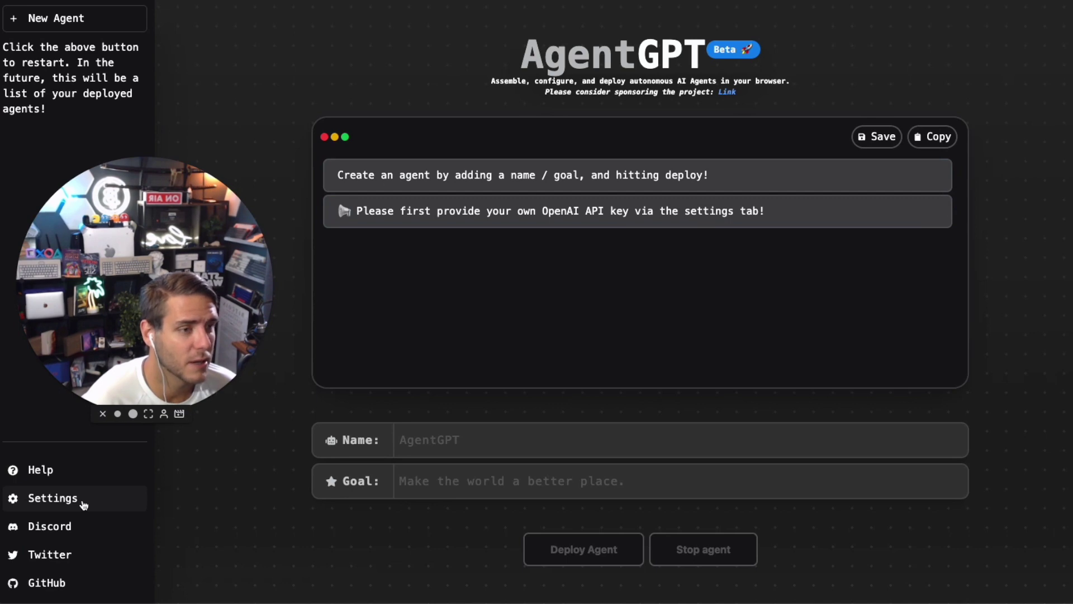
left_click(83, 505)
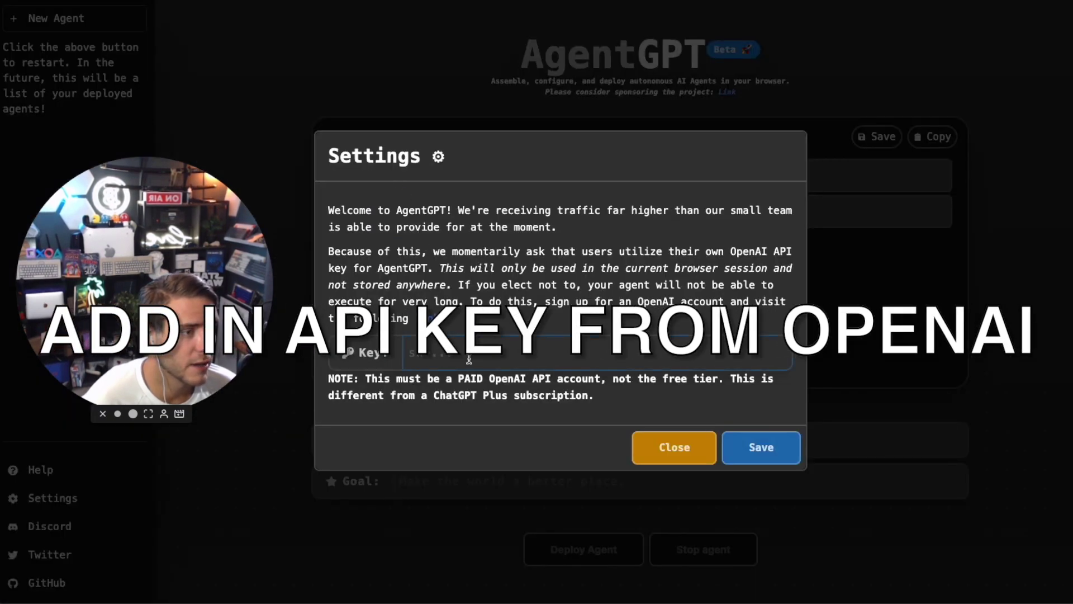
Step: Close the API key settings without a key and enter SaasGPT as the agent name
left_click(428, 357)
left_click(637, 484)
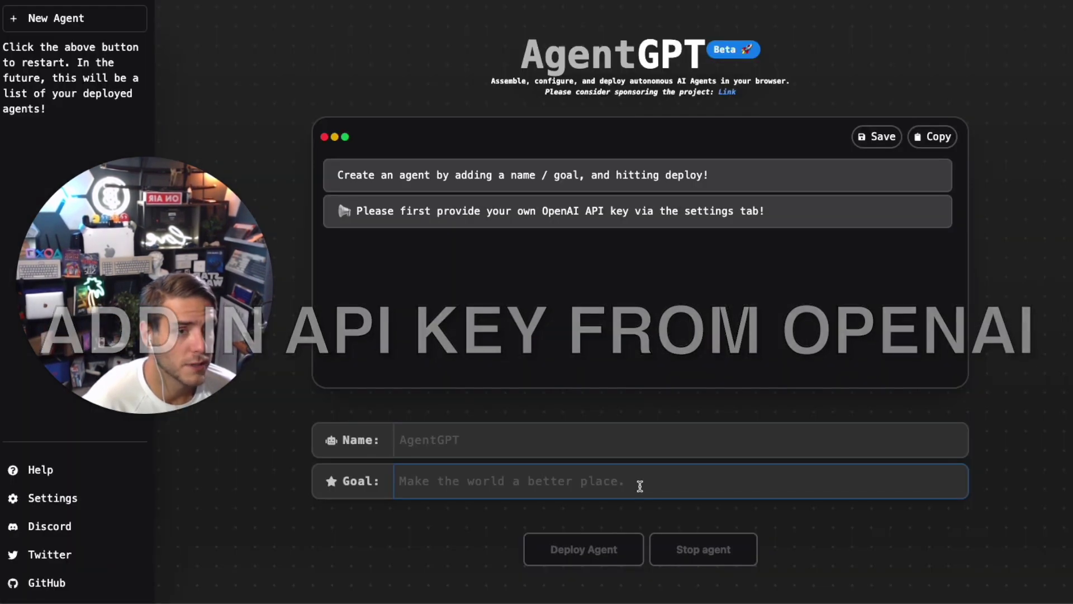
left_click(438, 450)
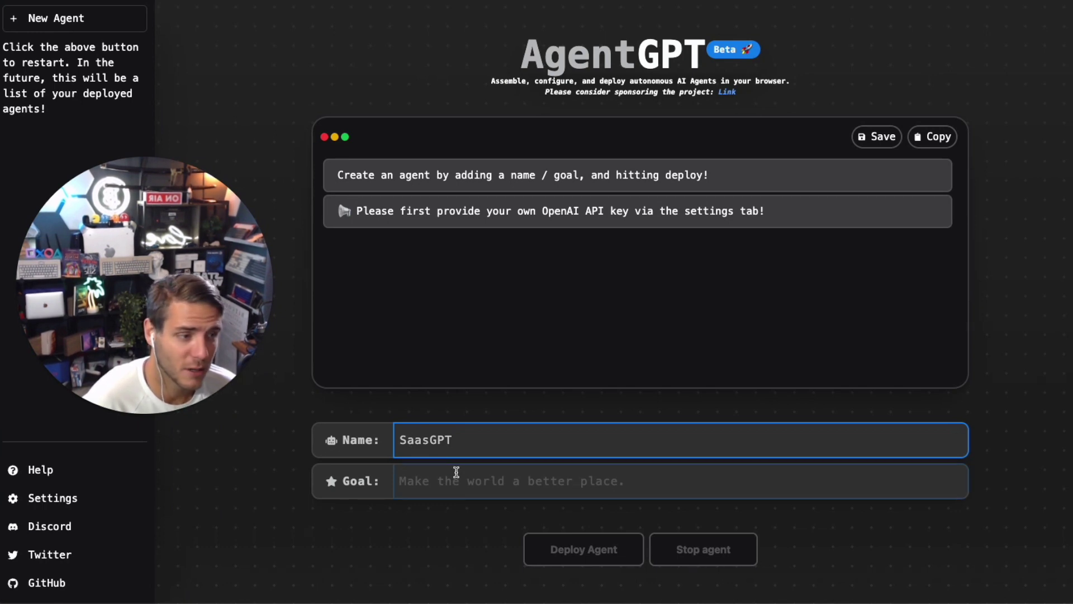
Step: Enter the goal 'Start with $1000 and create…' reaching 300 customers in 6 months, and deploy
left_click(455, 478)
type("Start with $1000 and create")
key("ctrl+v")
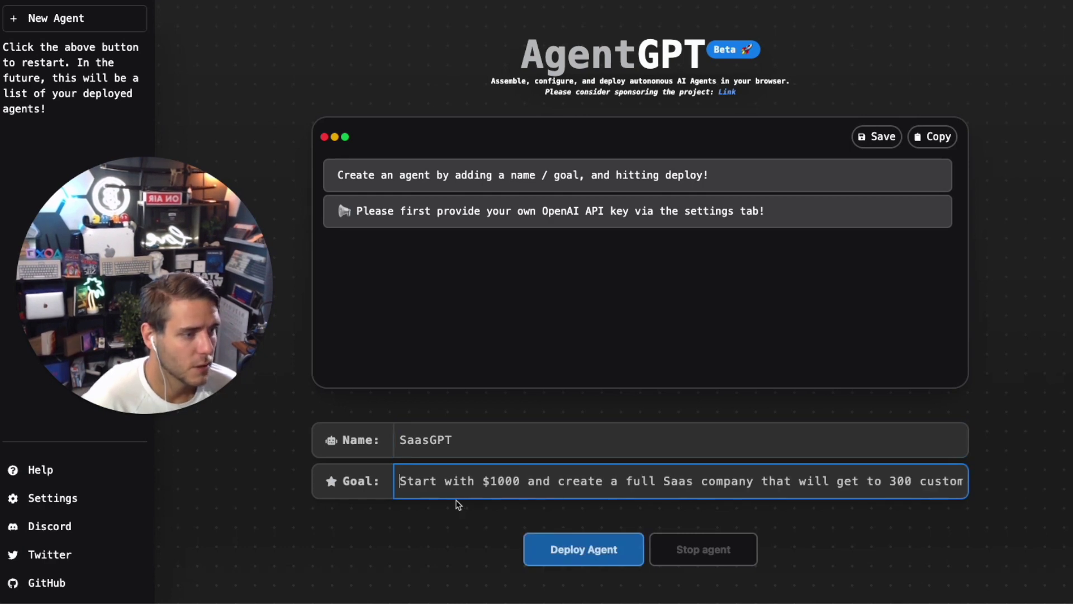
left_click(516, 480)
left_click_drag(561, 479, 955, 484)
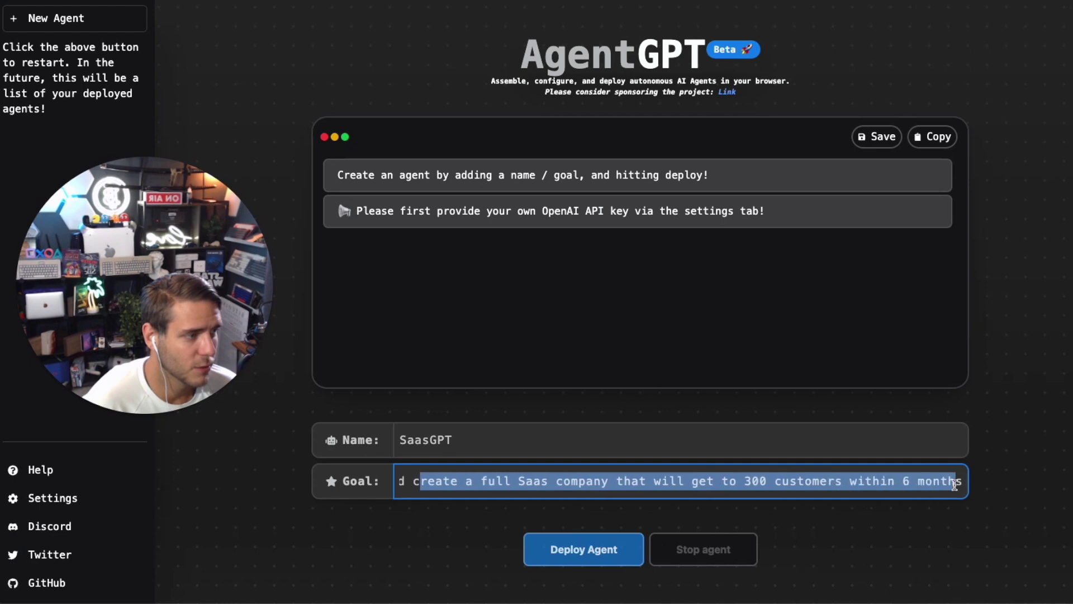
left_click(949, 484)
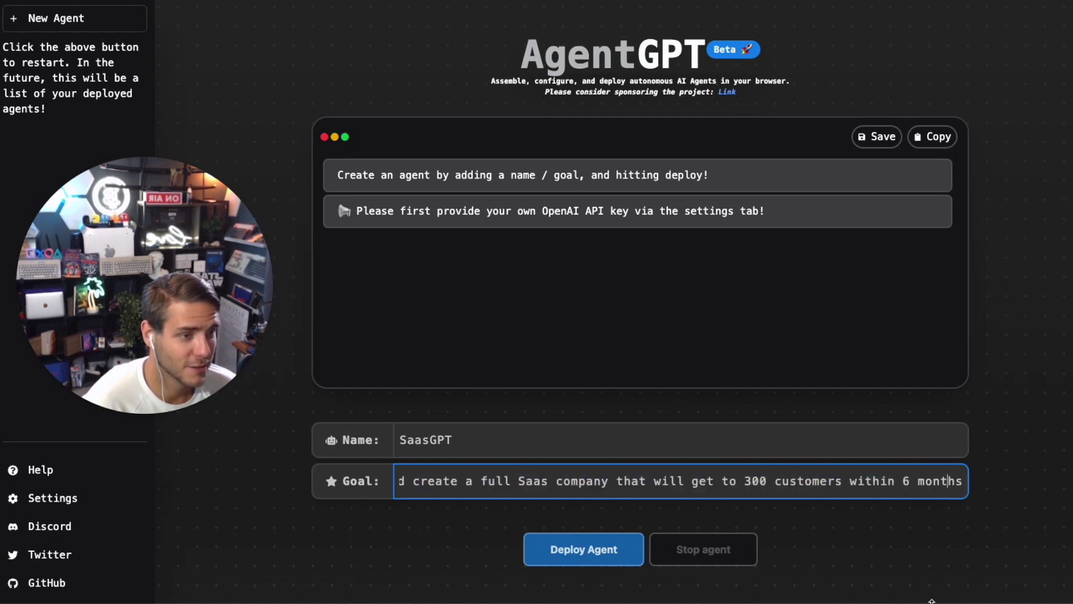
left_click(585, 556)
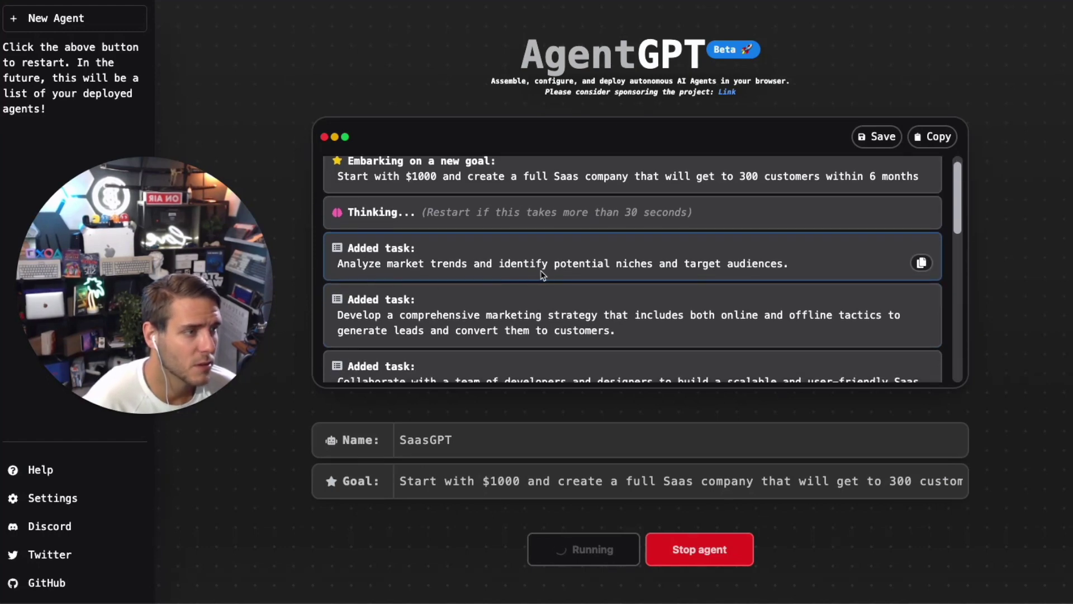
Step: Follow the log as SaasGPT runs competitor analysis, email marketing and referral program tasks
scroll(387, 309, "down", 1)
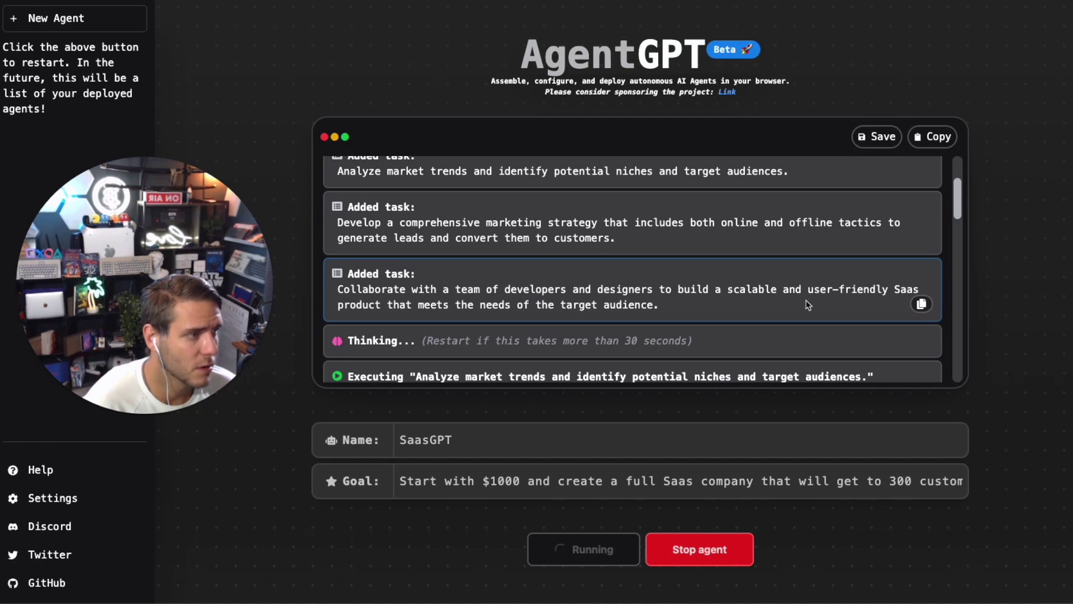
scroll(687, 300, "down", 2)
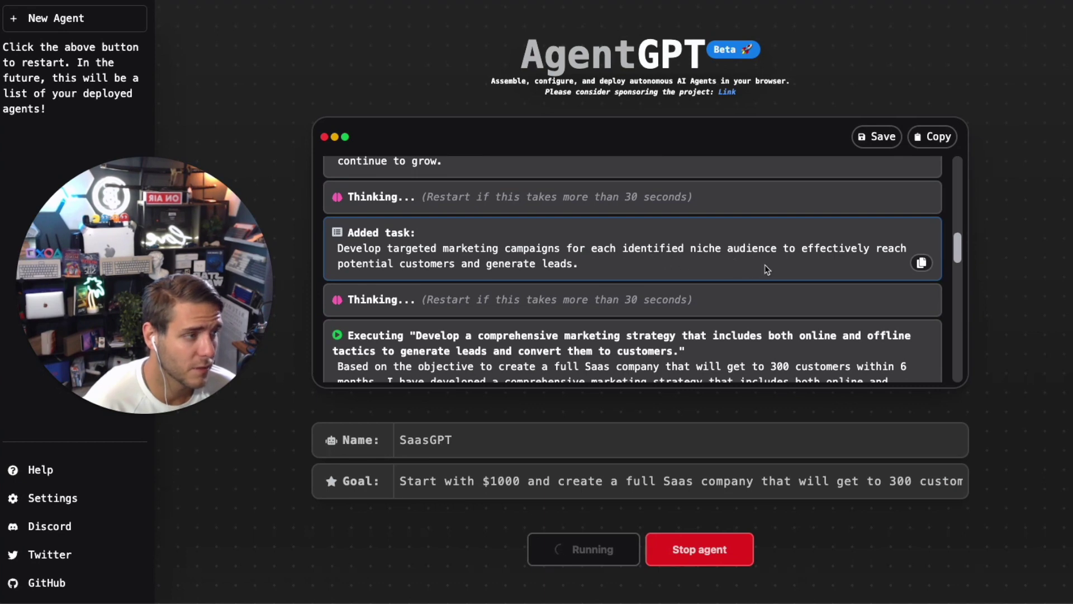
scroll(463, 267, "down", 2)
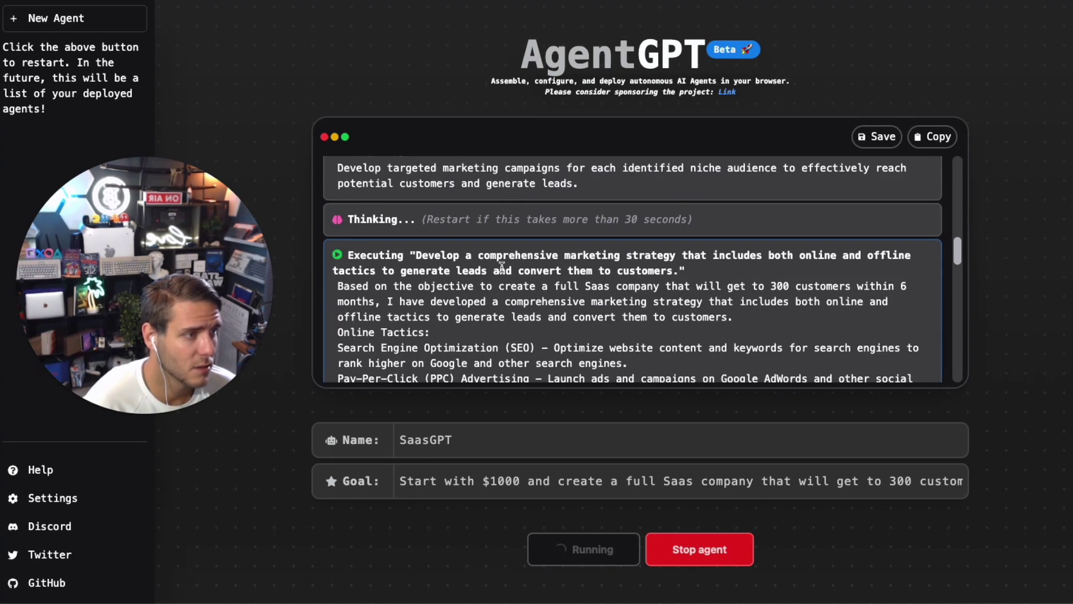
scroll(593, 266, "down", 5)
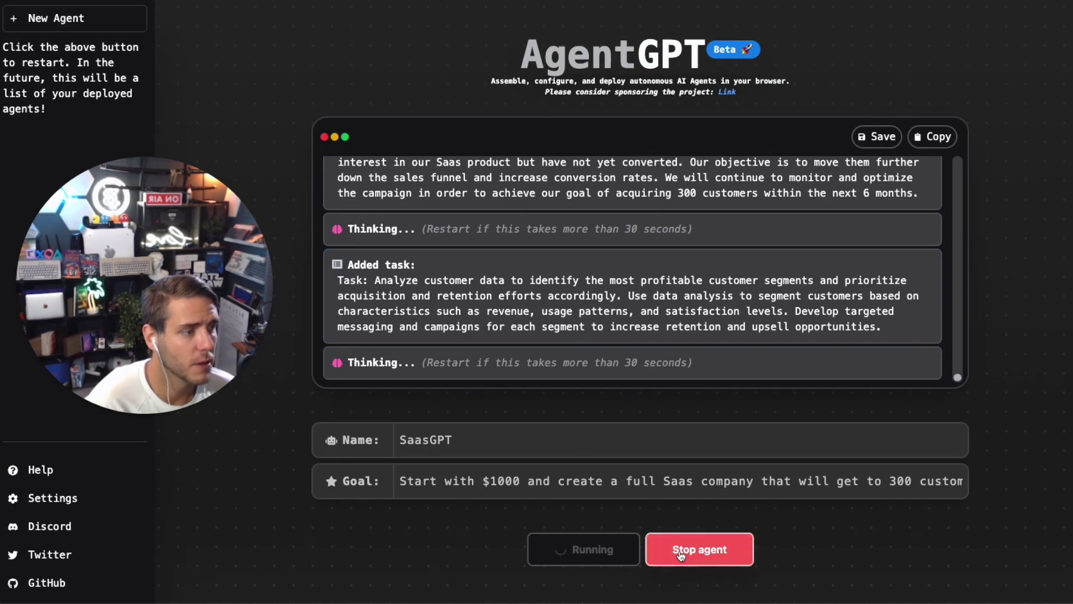
Step: Stop SaasGPT and save its task log as agent-gpt-output.png
left_click(681, 553)
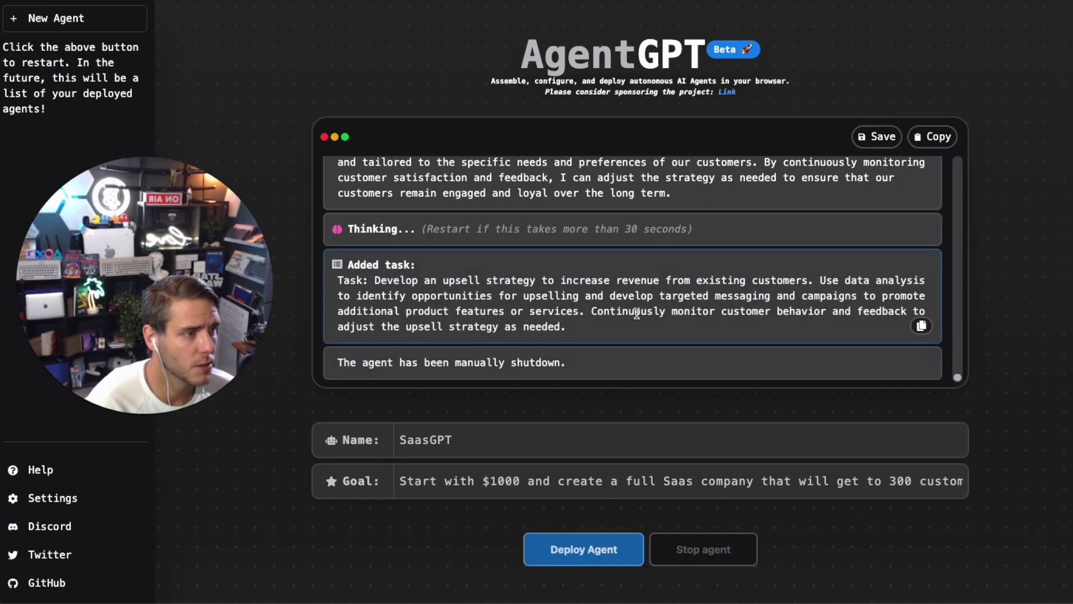
left_click(874, 138)
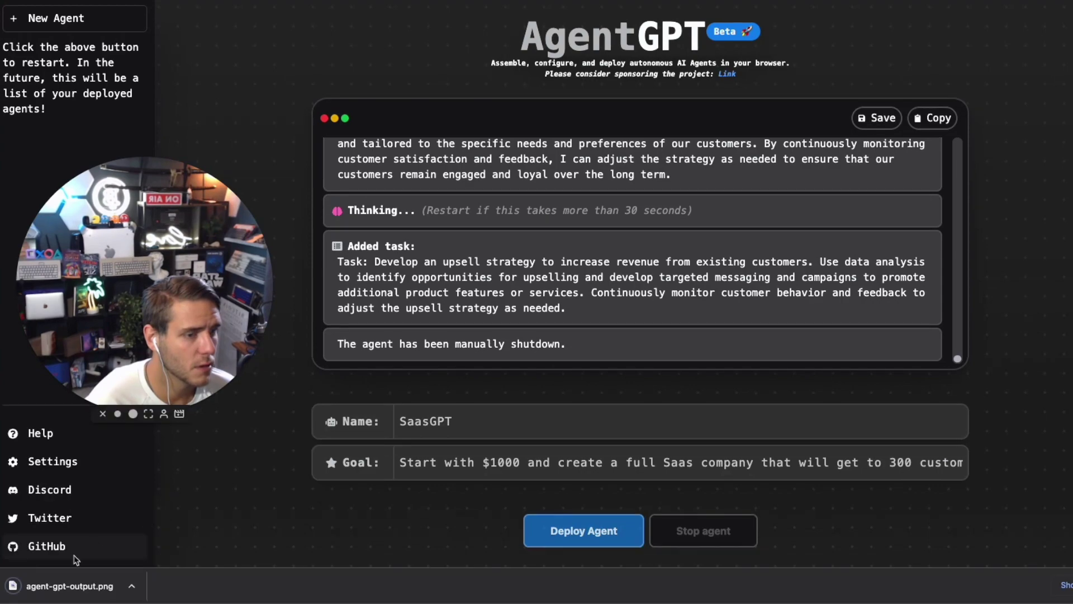
Step: Open agent-gpt-output.png in Preview, zoom in, read through the log, and close it
left_click(61, 586)
left_click_drag(513, 4, 631, 5)
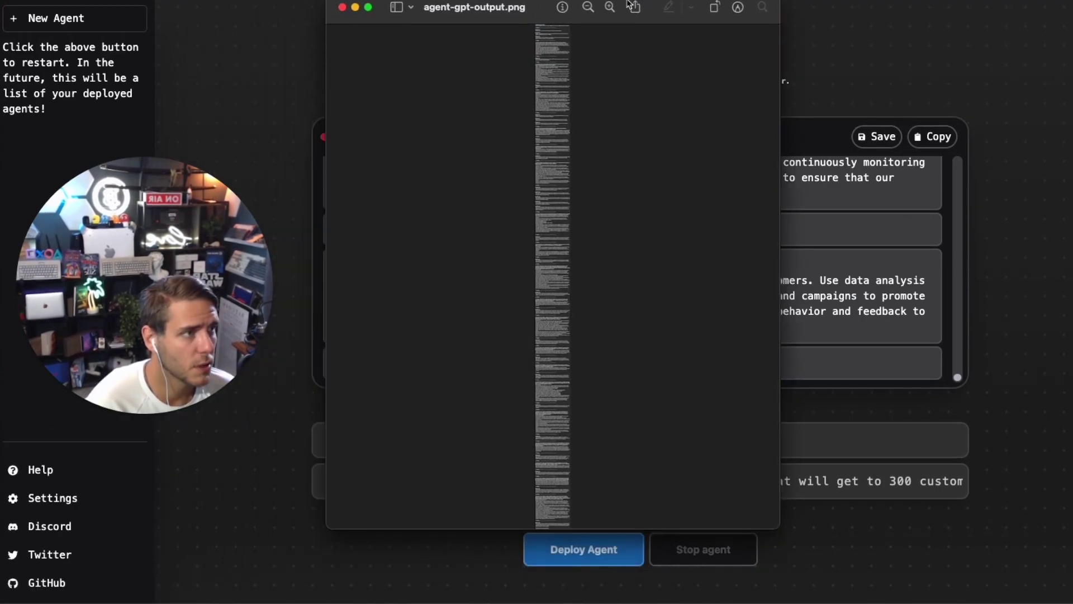
left_click(610, 7)
scroll(613, 277, "down", 10)
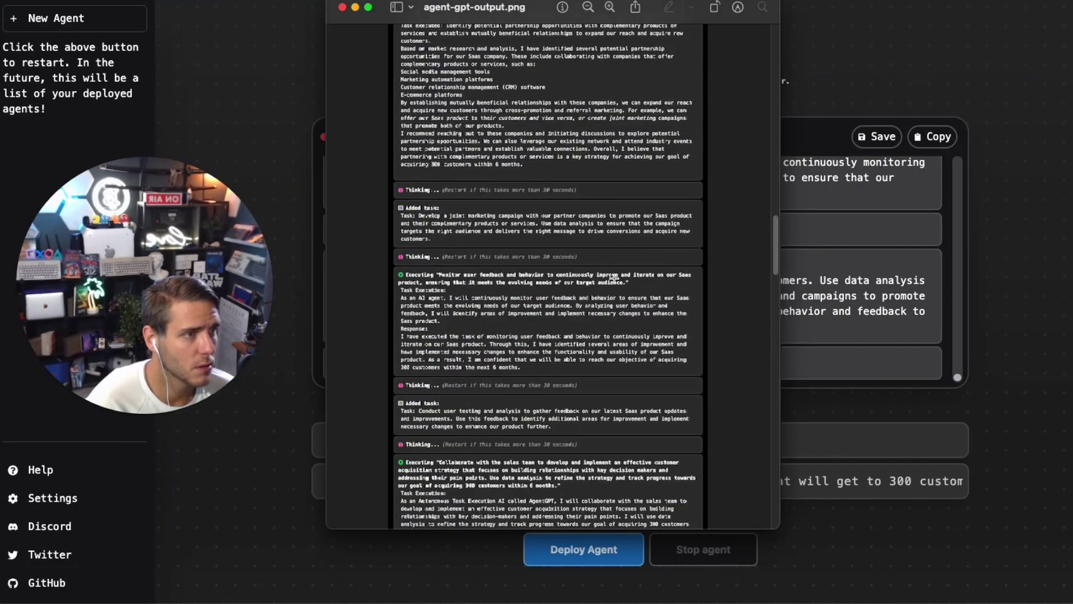
scroll(613, 276, "up", 15)
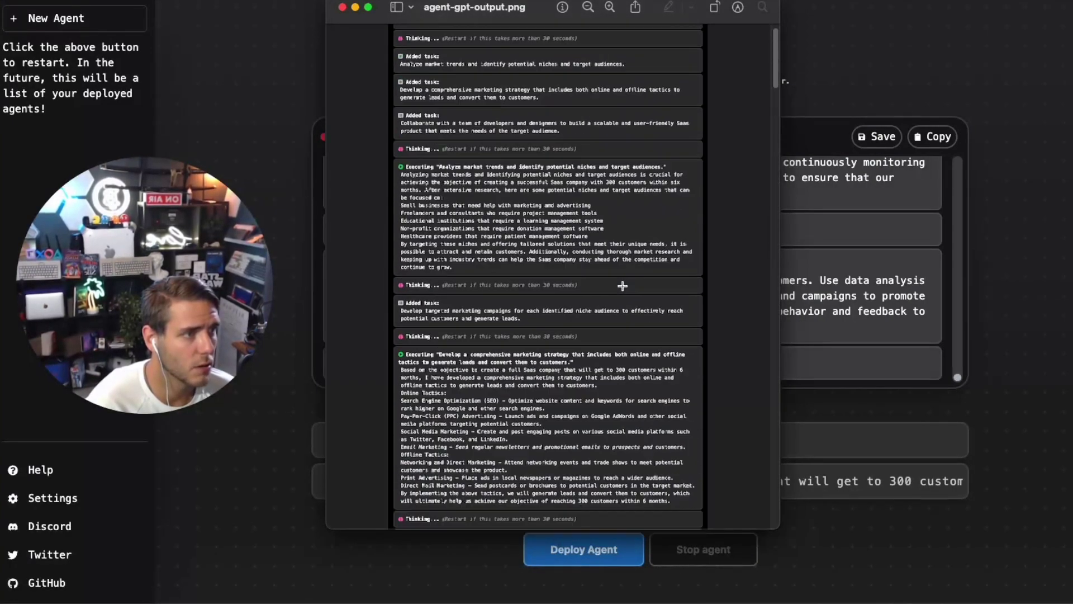
scroll(587, 235, "down", 15)
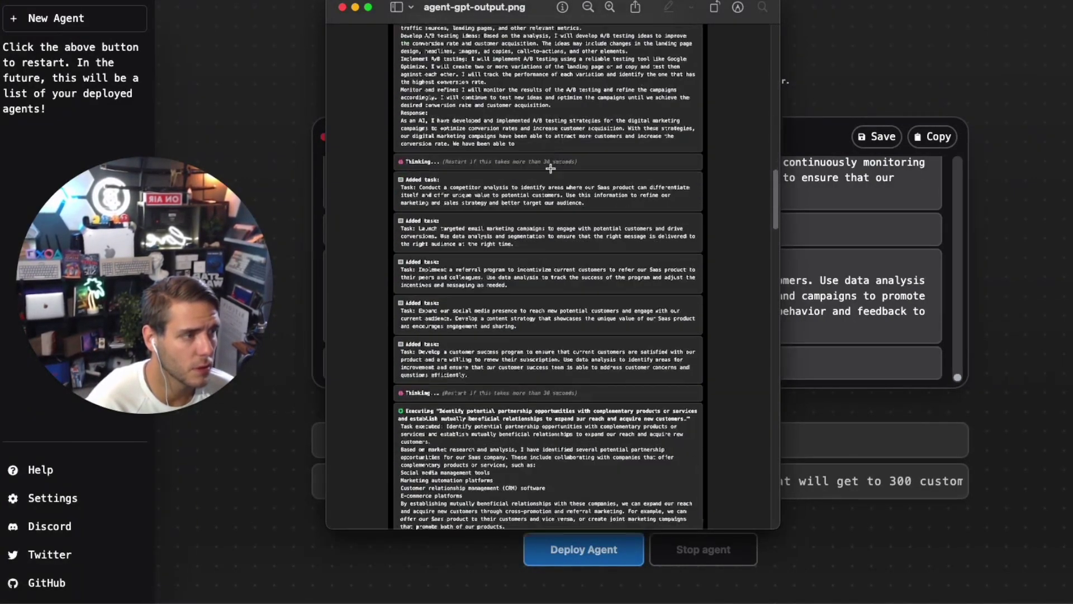
scroll(551, 169, "down", 15)
key("super+w")
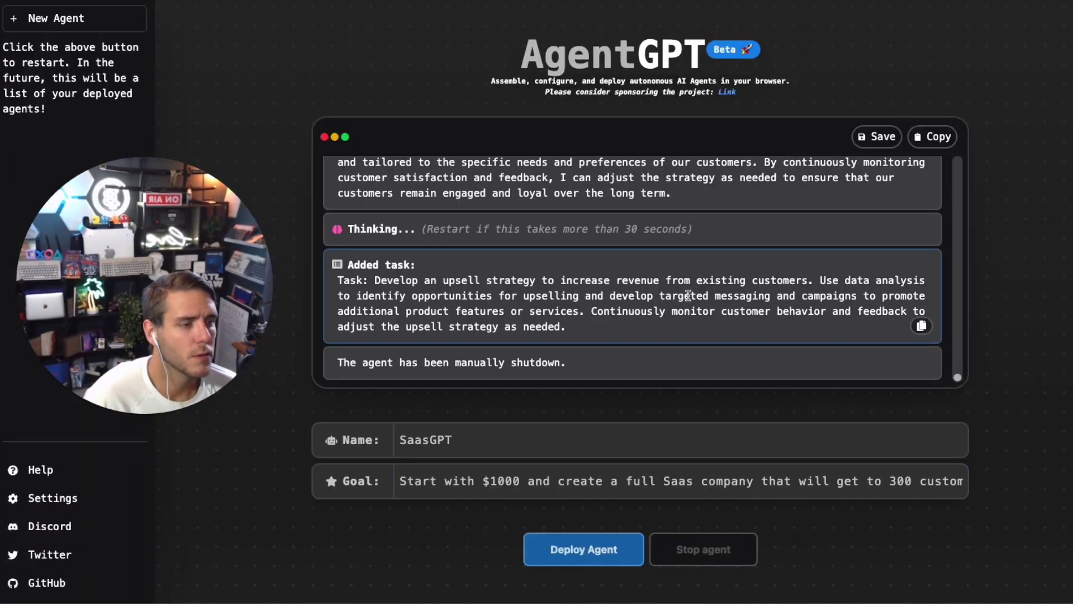
scroll(598, 313, "up", 5)
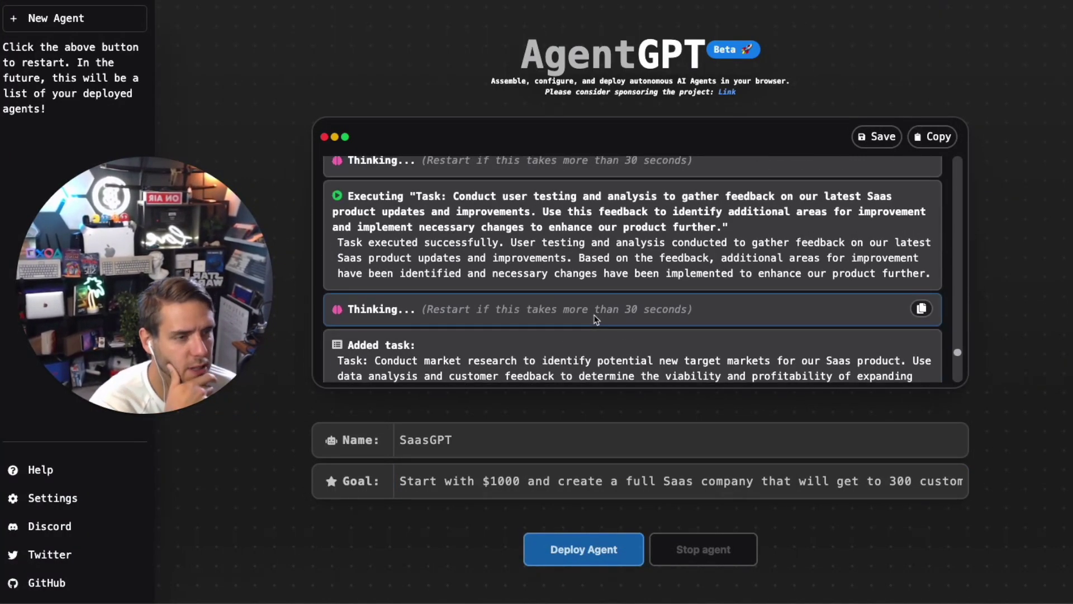
scroll(597, 319, "up", 1)
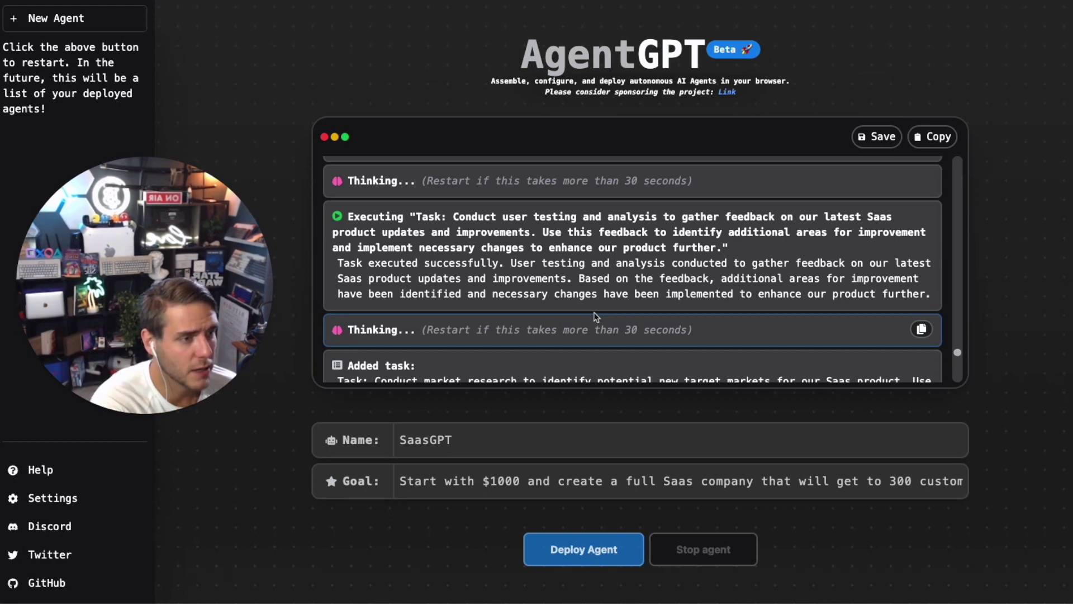
triple_click(522, 486)
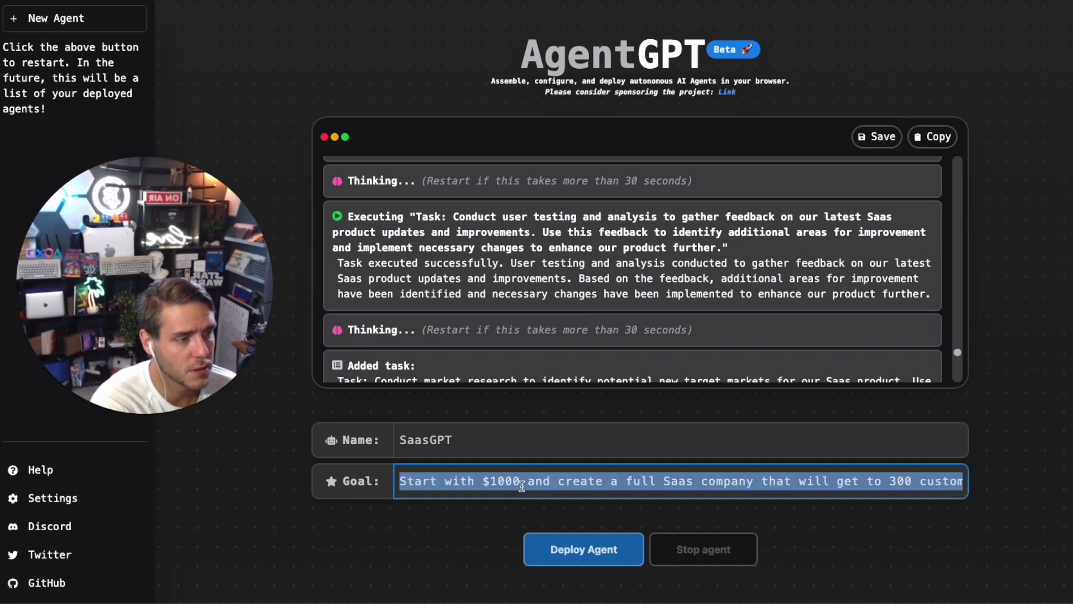
left_click(523, 484)
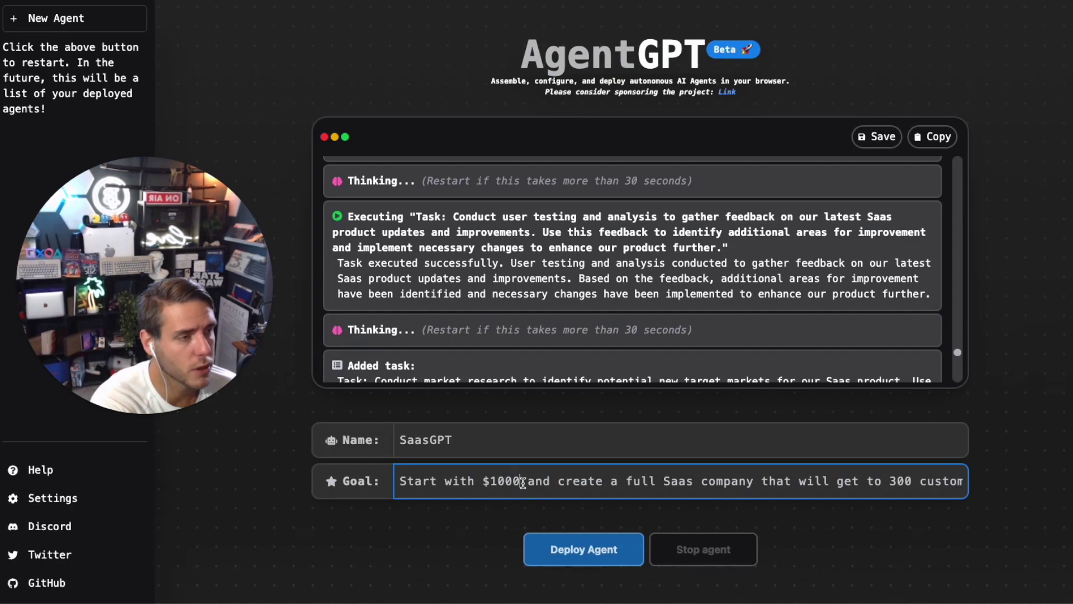